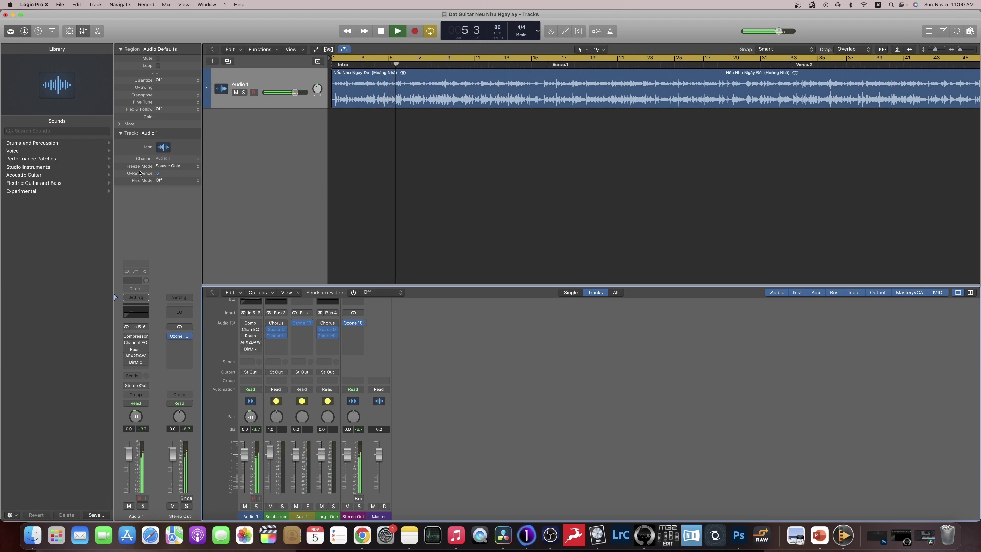
Enable the Compressor on Audio 1, audition the Studio FET, Platinum Digital and Vintage FET models, and settle on Vintage Opto
mouse_move(244, 325)
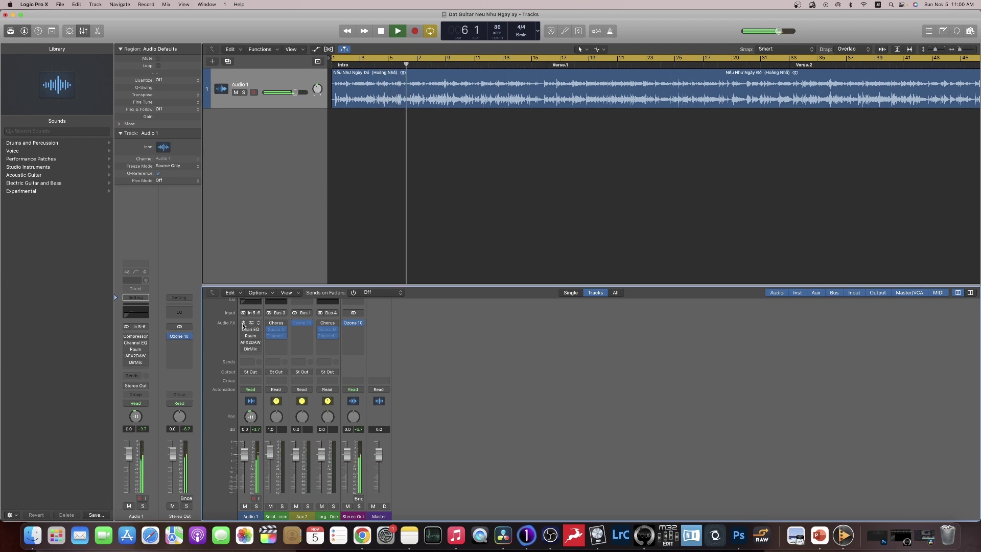
left_click(250, 325)
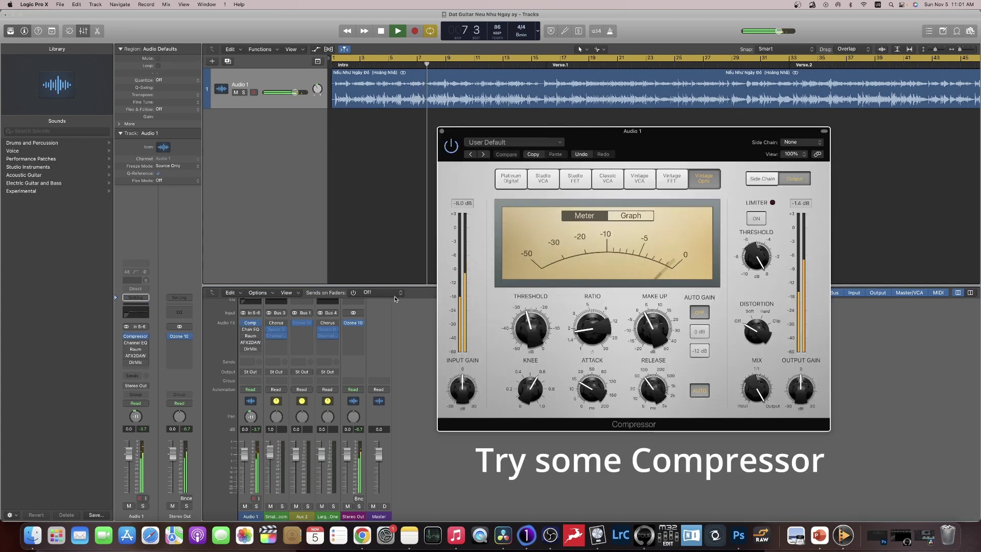
mouse_move(585, 338)
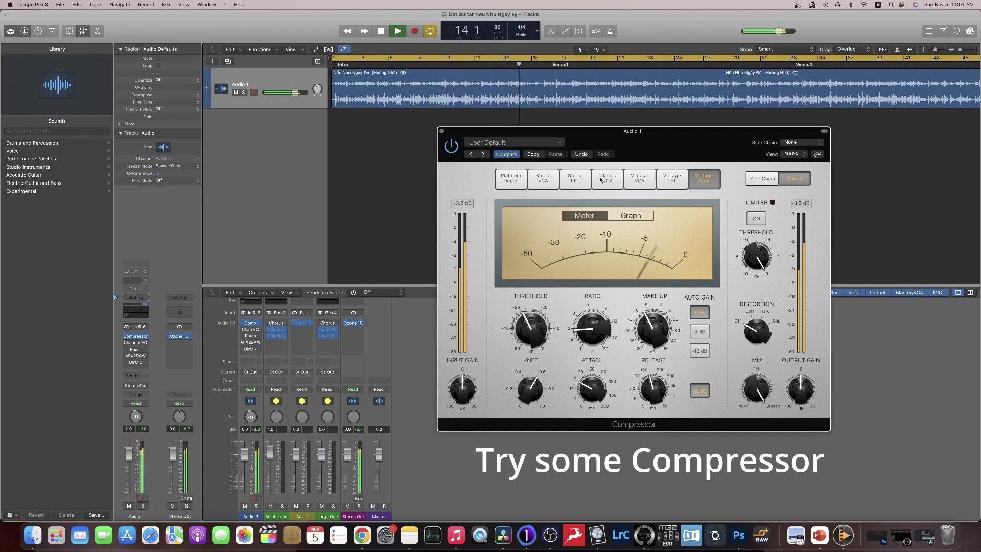
left_click(566, 179)
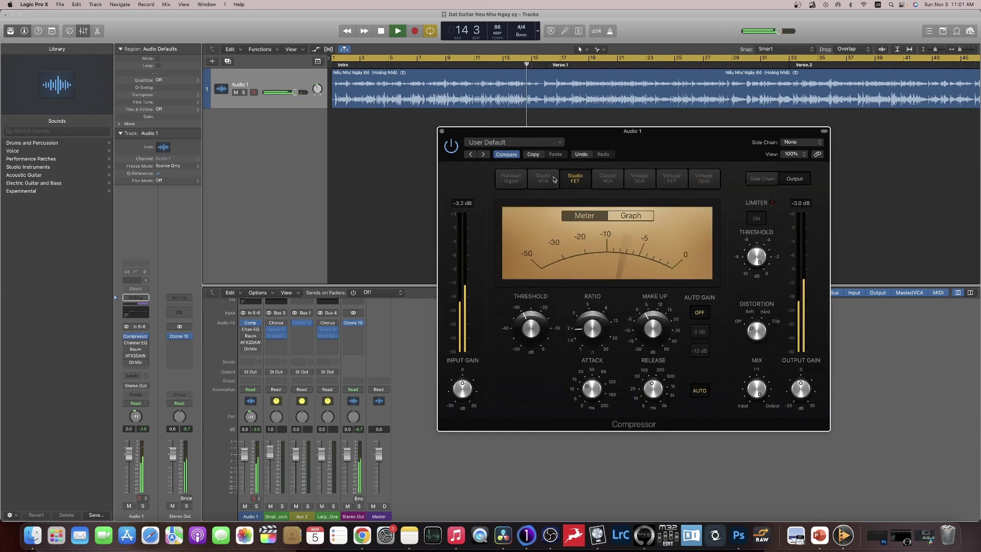
left_click(517, 179)
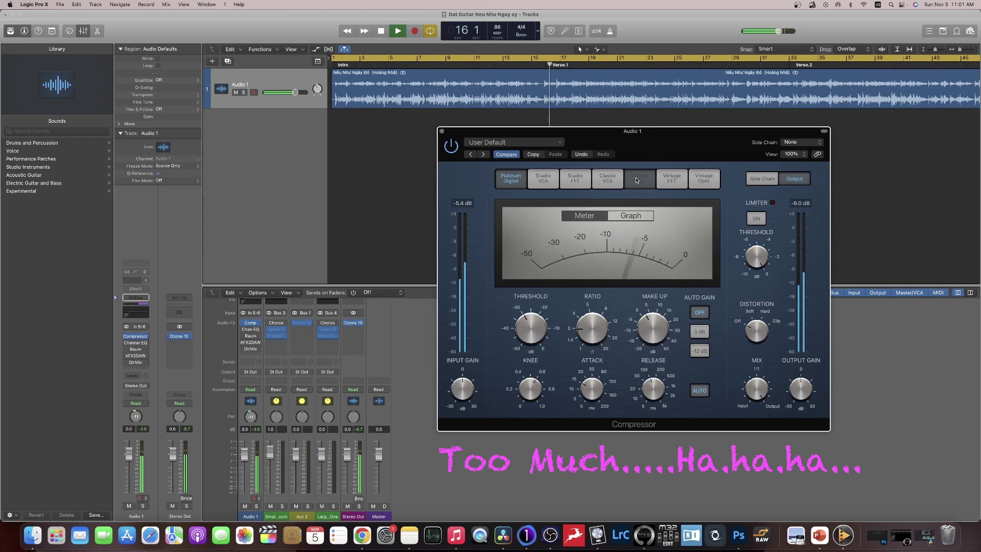
left_click(672, 178)
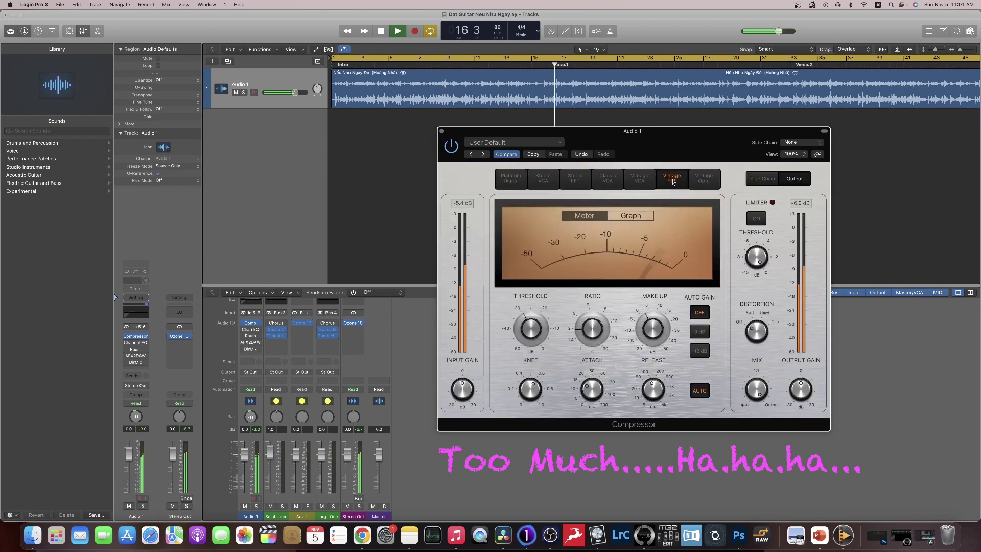
left_click(709, 179)
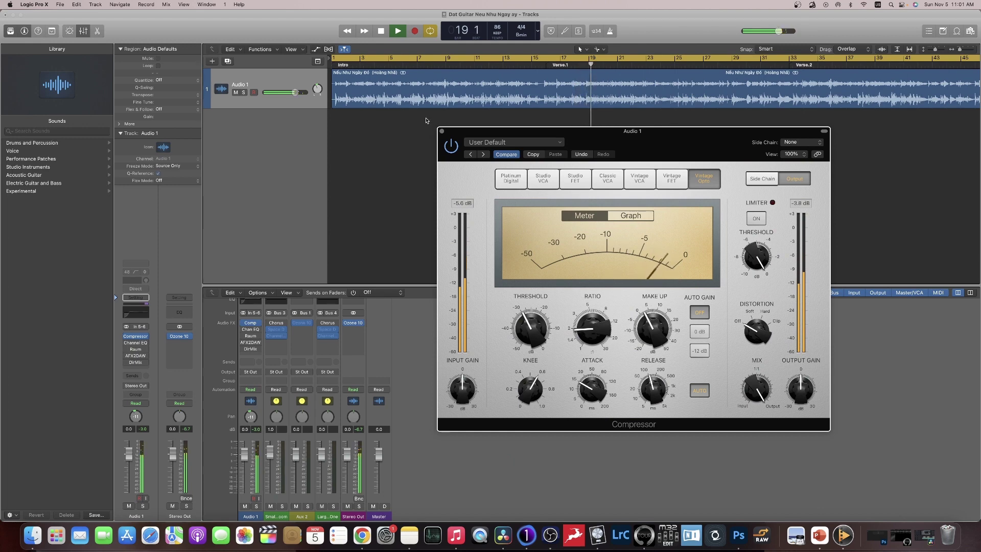
left_click(442, 131)
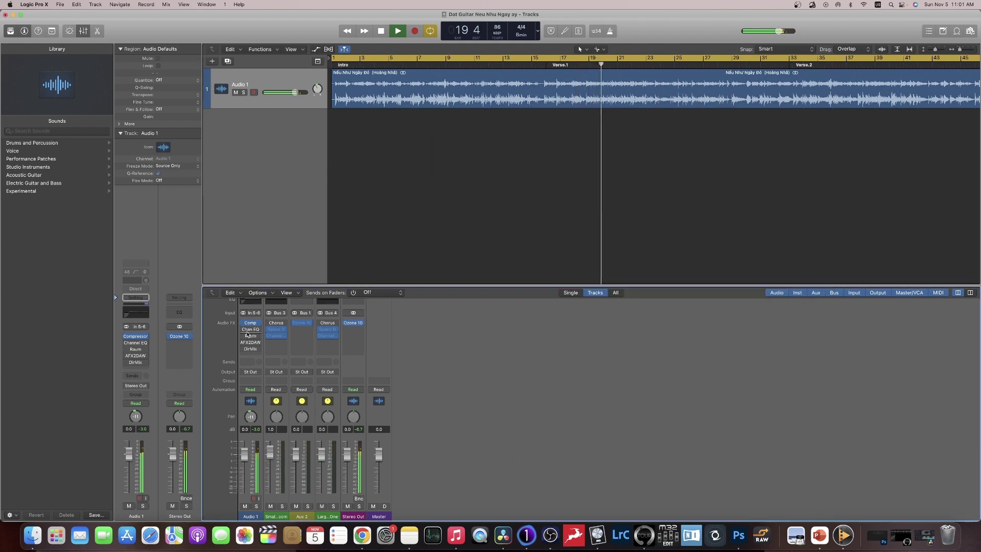
Enable the Channel EQ on Audio 1, try the 255 Hz band's boost, and set the 6700 Hz band to +0.9 dB
left_click(242, 329)
left_click(250, 330)
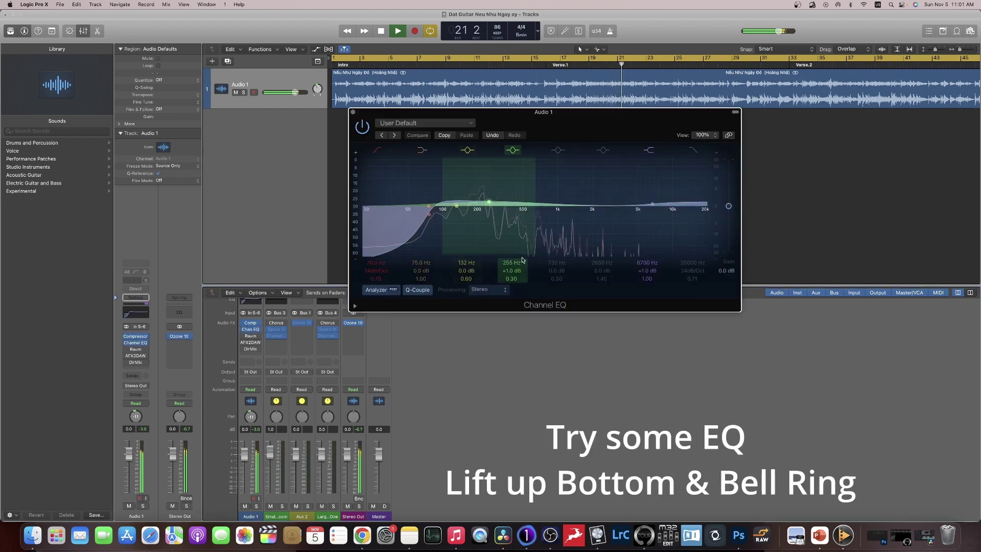
left_click(488, 204)
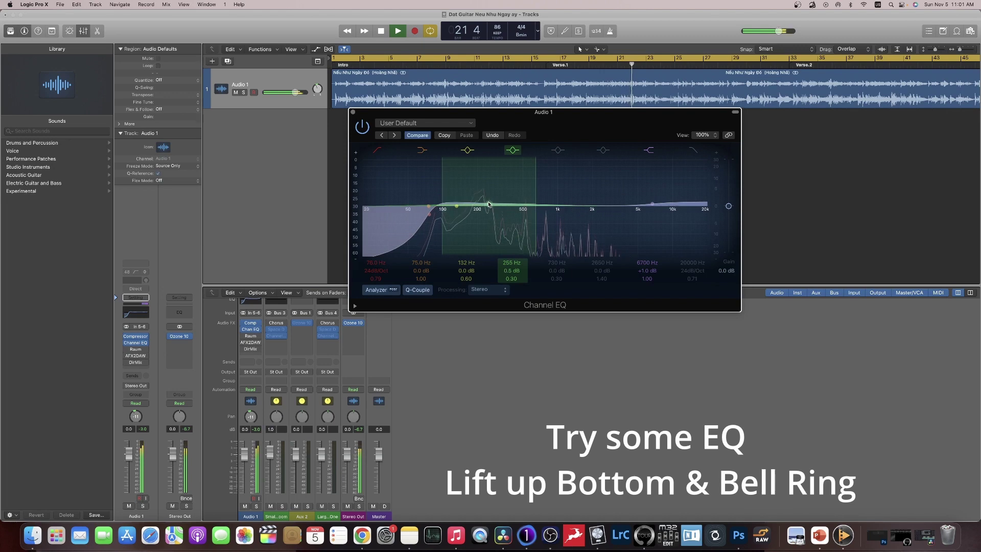
left_click_drag(652, 203, 653, 206)
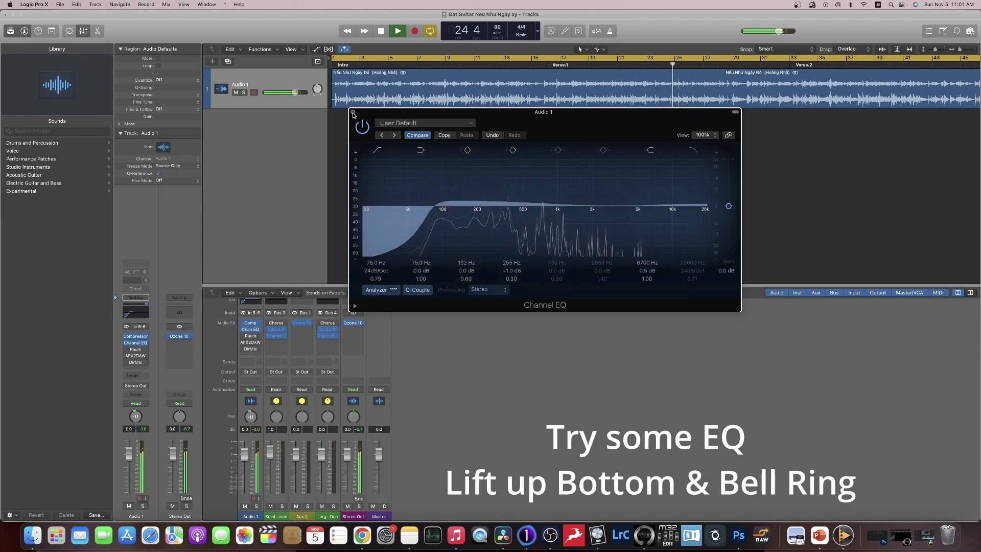
left_click(353, 112)
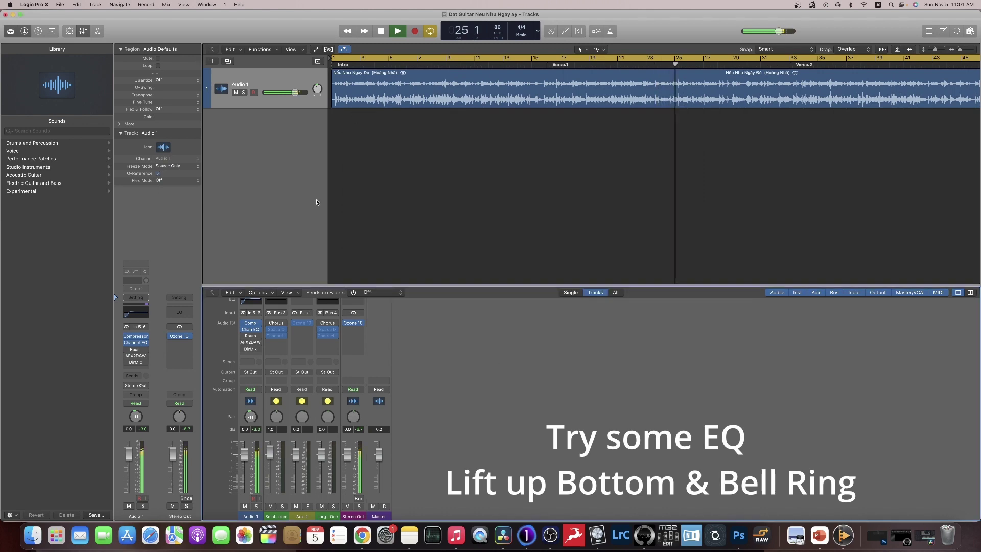
Enable the AFX2DAW insert on Audio 1 to run the track through the VPA-76 preamp
left_click(251, 346)
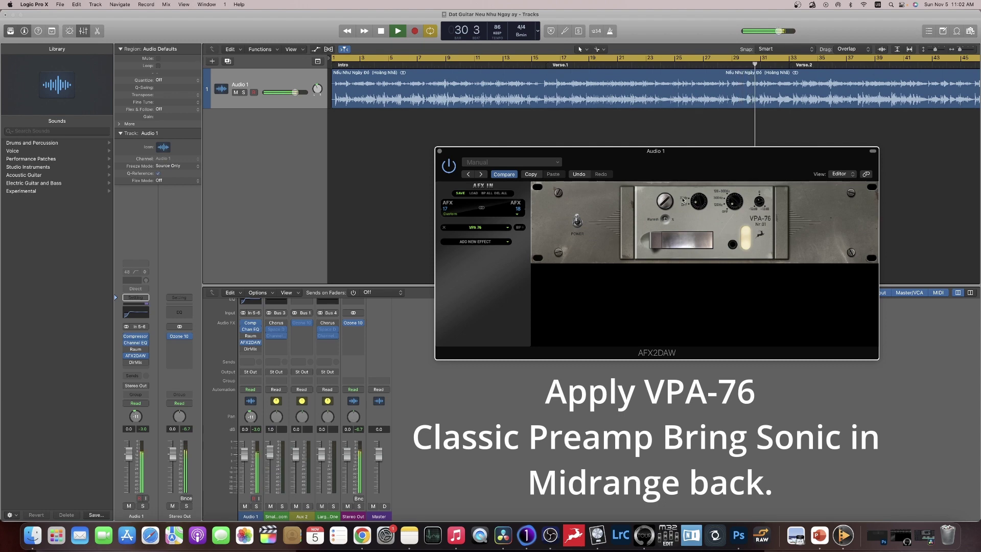
left_click(439, 151)
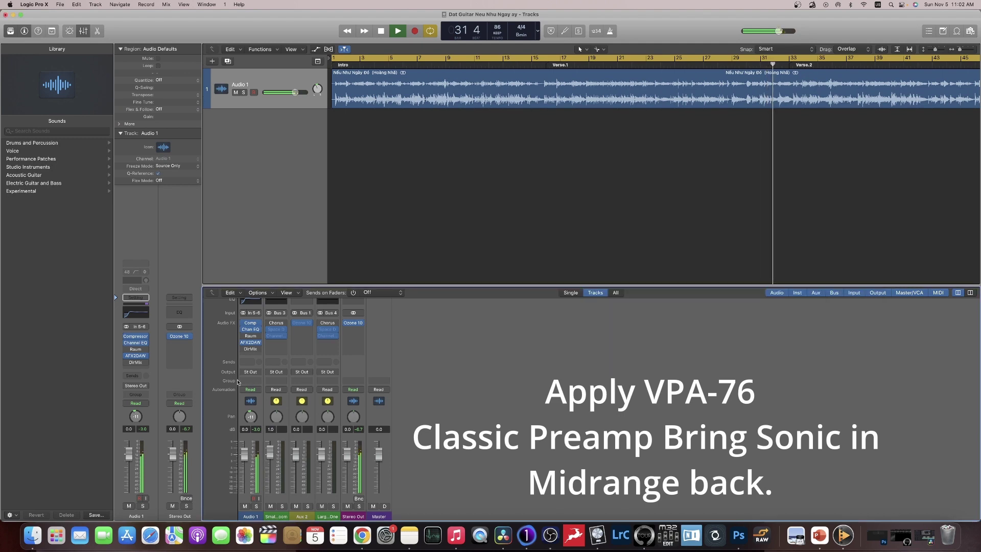
Enable the Direction Mixer on Audio 1 and narrow its spread to 0.82
left_click(251, 350)
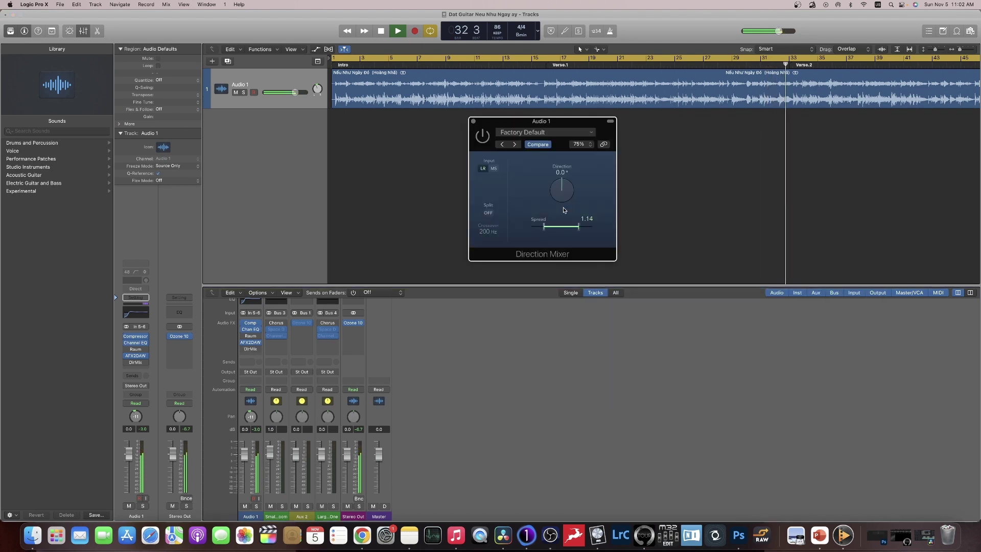
mouse_move(545, 230)
left_mouse_down()
mouse_move(561, 231)
mouse_move(547, 232)
left_mouse_up()
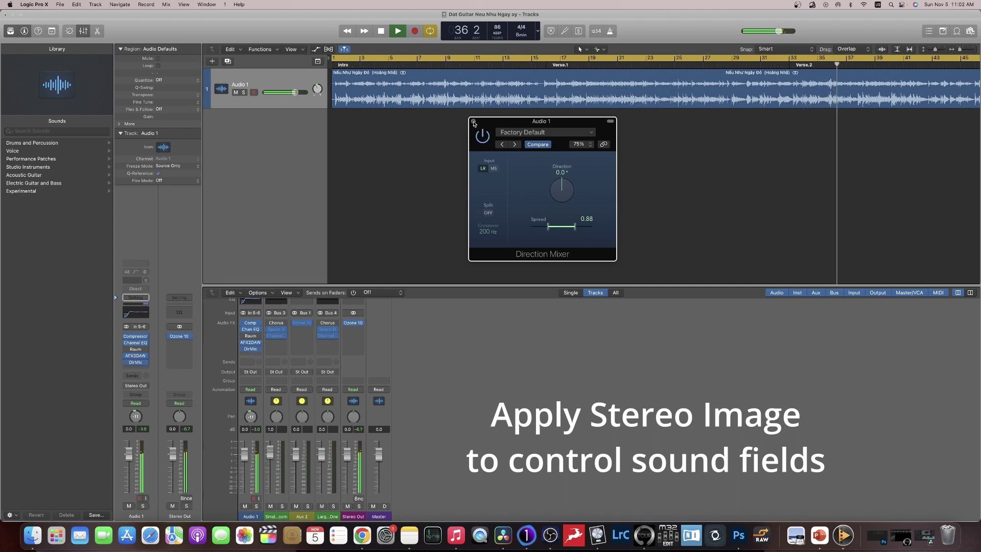
mouse_move(549, 232)
left_mouse_down()
mouse_move(564, 231)
mouse_move(529, 233)
mouse_move(550, 234)
left_mouse_up()
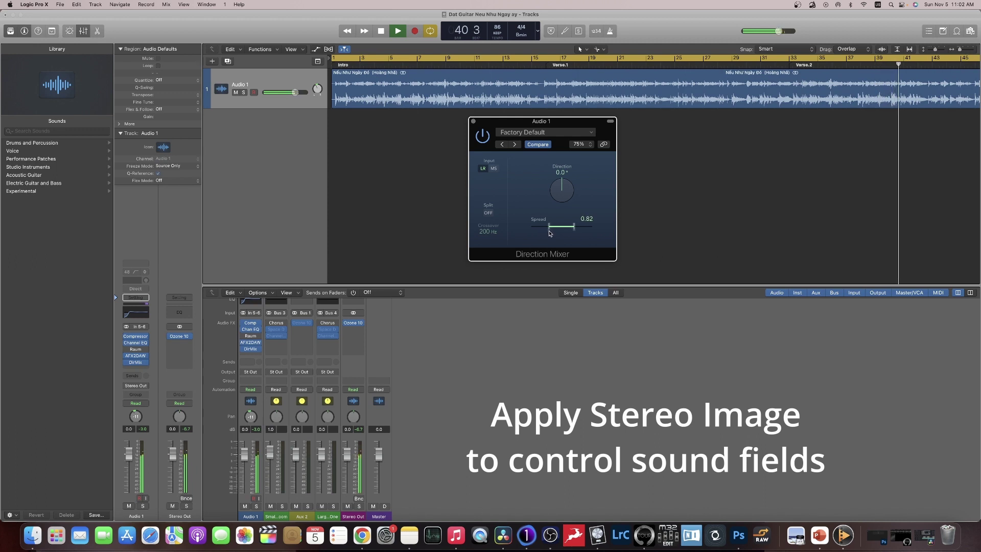
left_click(473, 121)
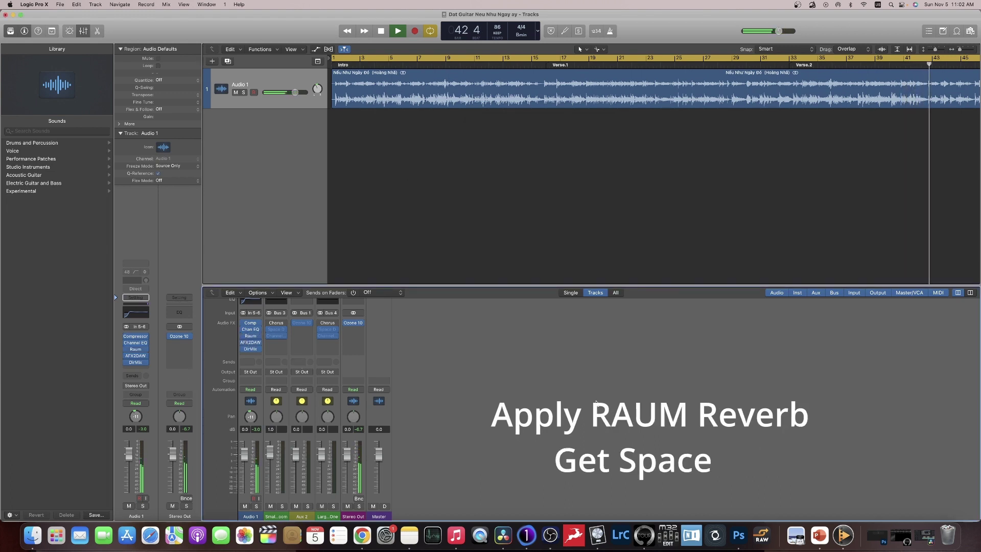
Turn on Ozone 10 on the Stereo Out channel and set its Equalizer high shelf to about 12368 Hz and -0.2 dB
left_click(354, 322)
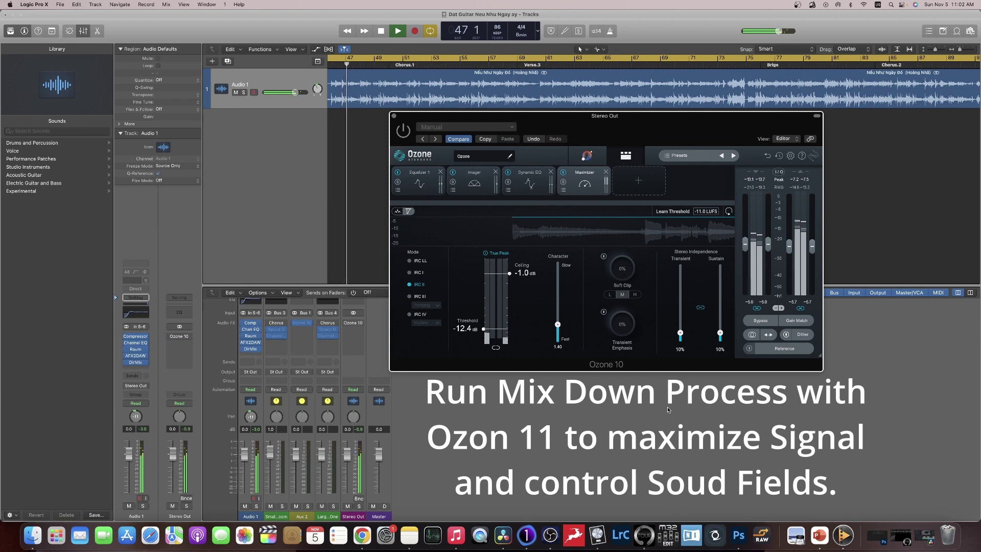
left_click(416, 180)
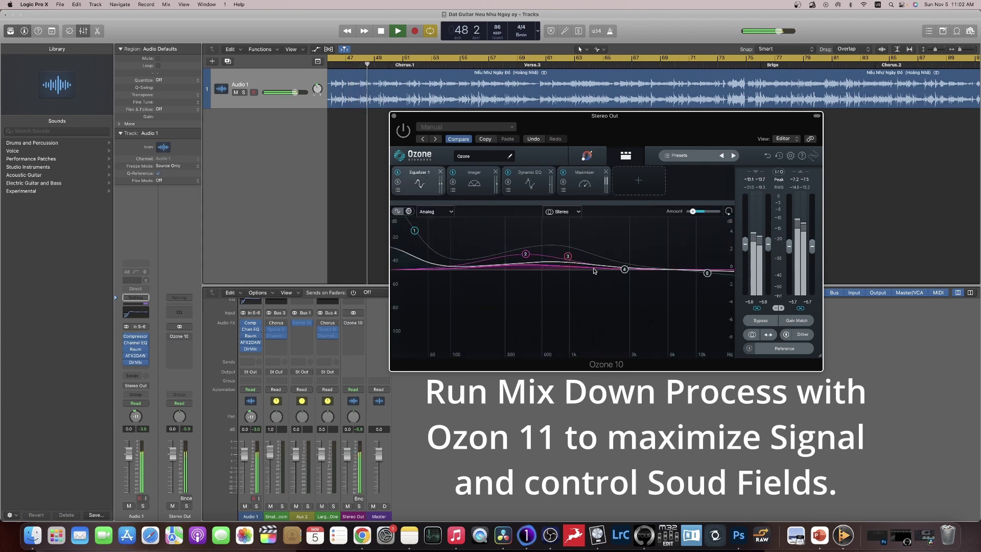
left_click(708, 275)
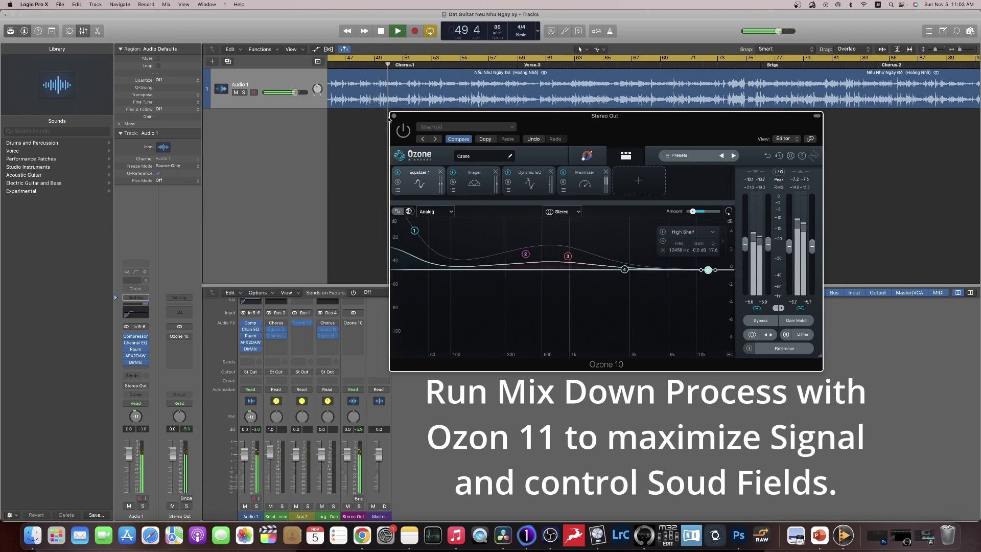
left_click(403, 129)
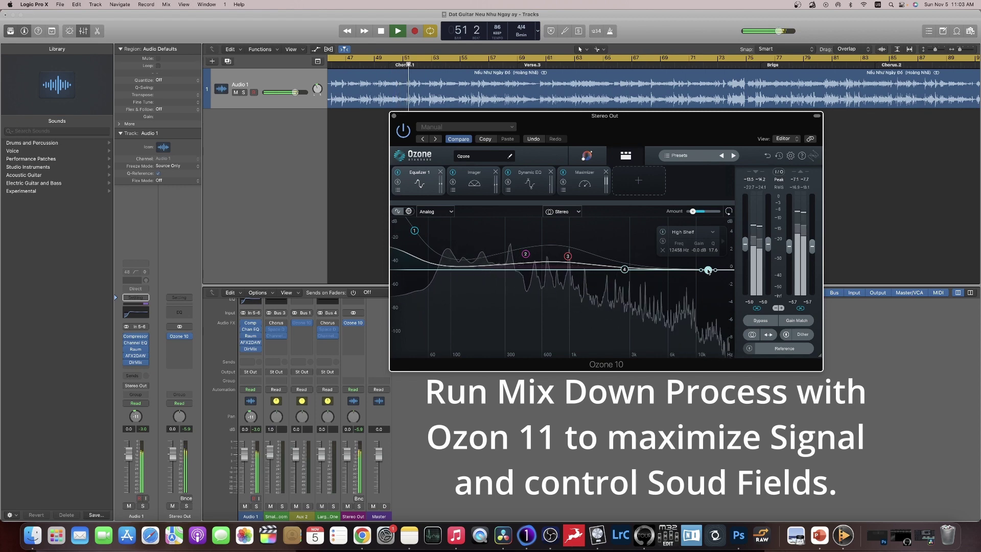
left_click_drag(708, 269, 708, 271)
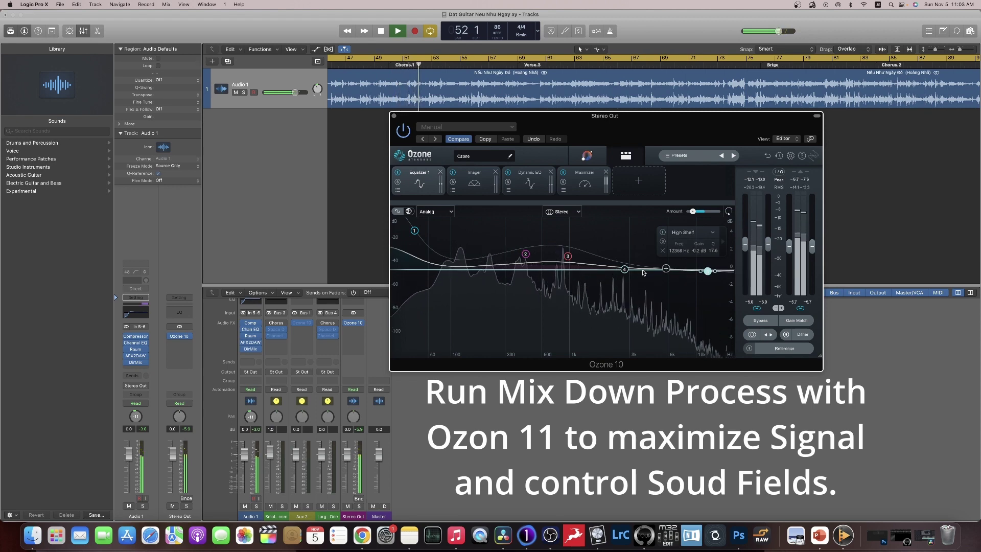
In Ozone's Dynamic EQ, set band 1 to about 92 Hz, -3.4 dB, Q 12.0 and band 3 to about 334 Hz, -3.7 dB, Q 4.5
left_click(586, 185)
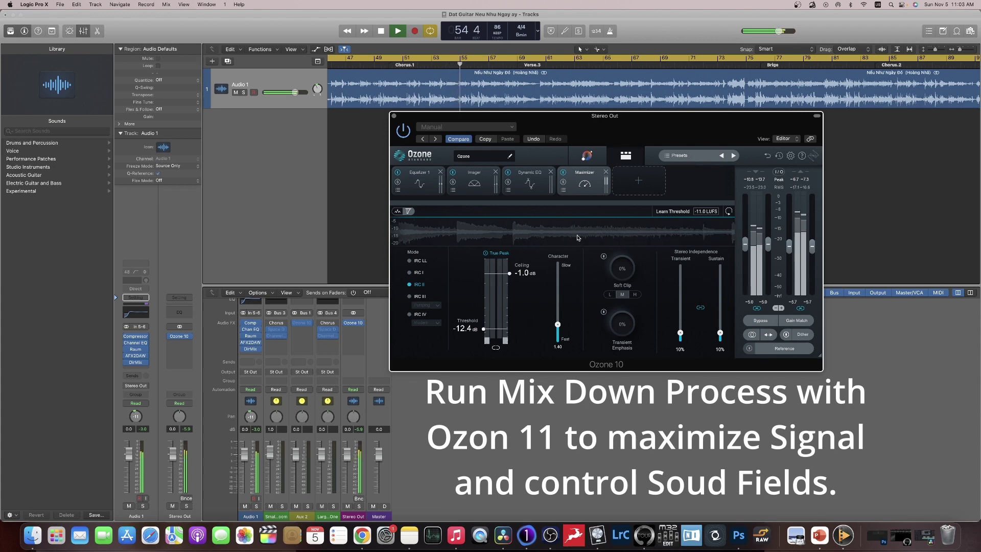
left_click(529, 183)
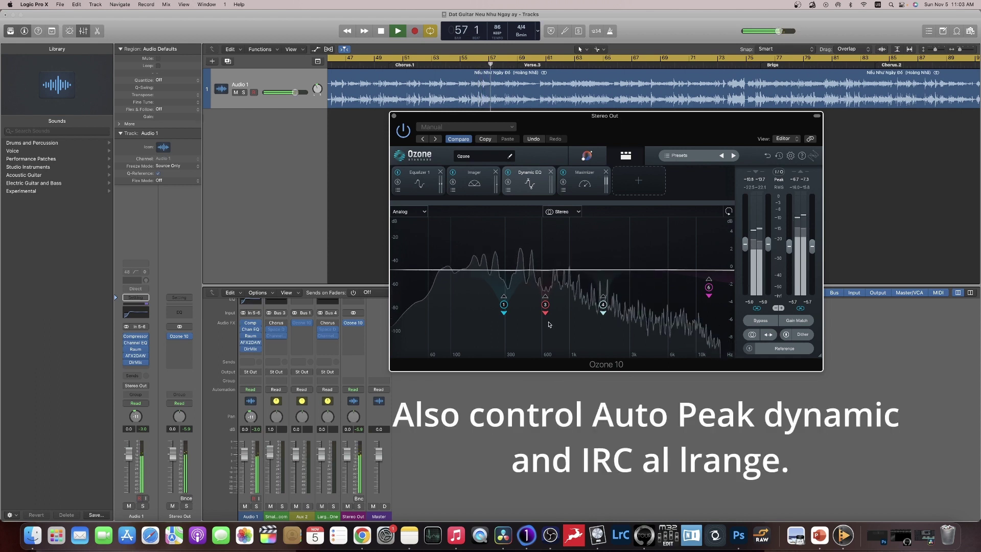
left_click_drag(545, 305, 539, 306)
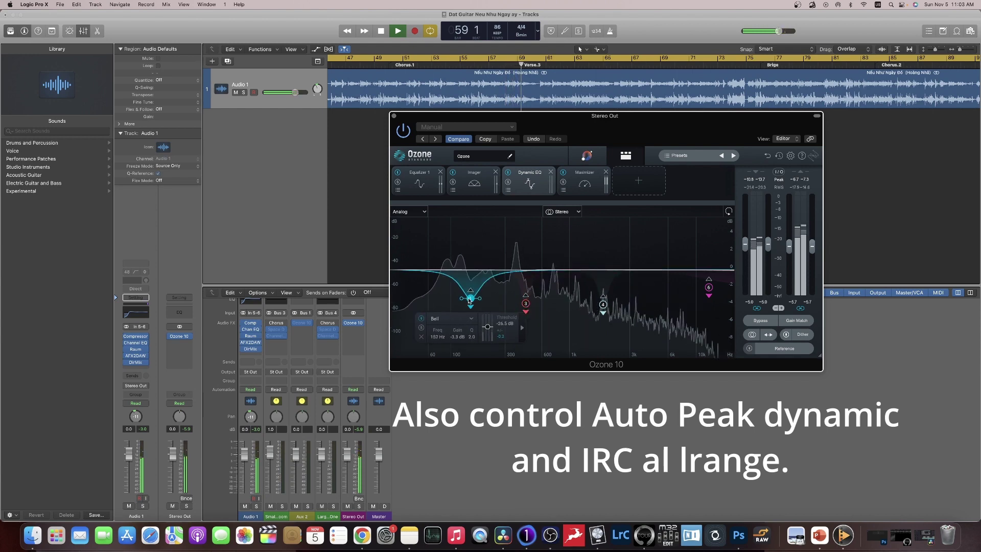
left_click_drag(469, 292, 472, 300)
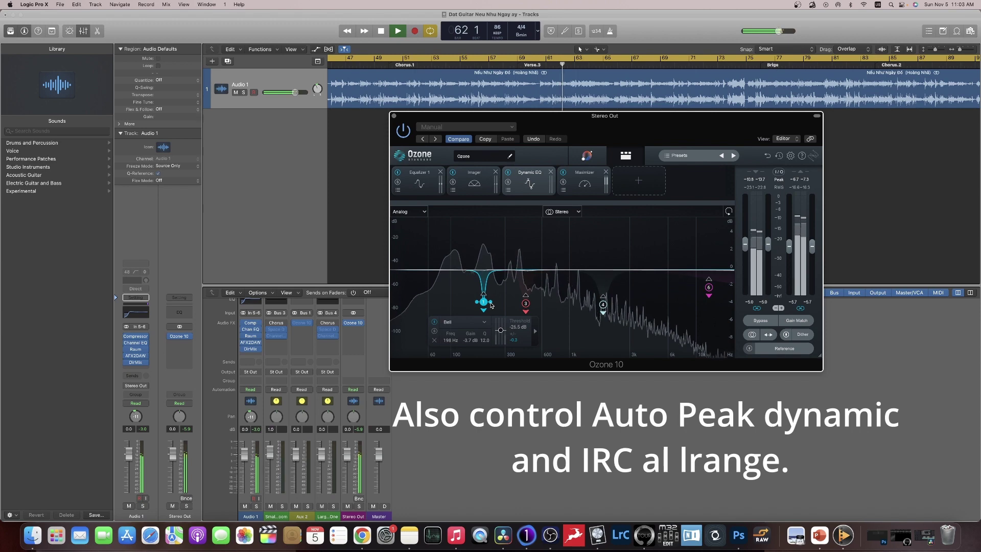
left_click_drag(465, 305, 451, 305)
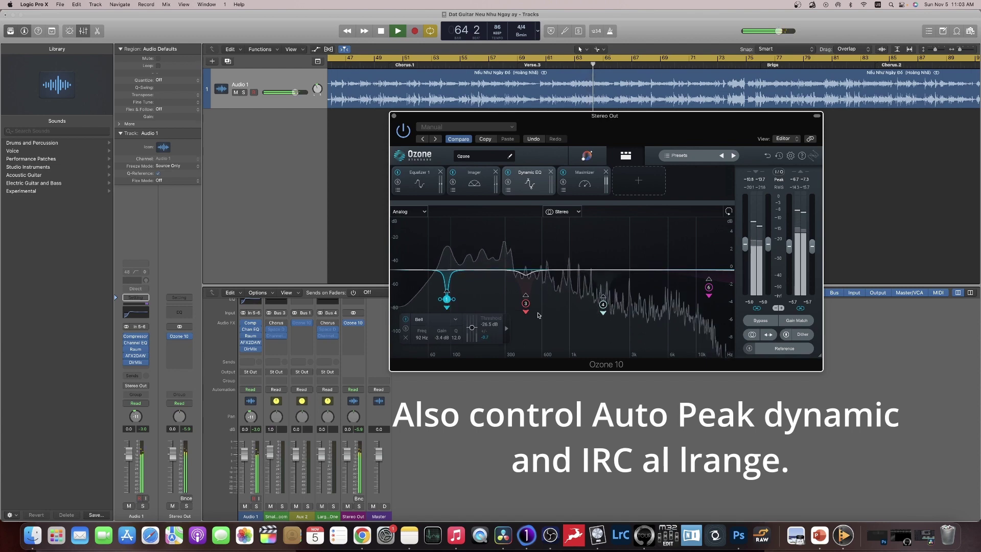
left_click_drag(525, 305, 514, 305)
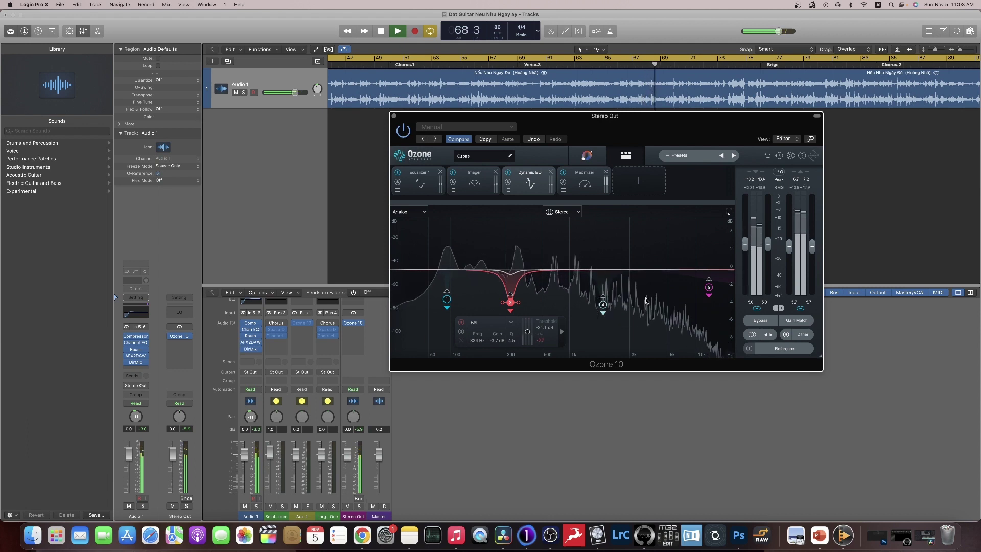
Review Ozone's Imager and the Equalizer's band table, and close the plug-in
left_click(470, 179)
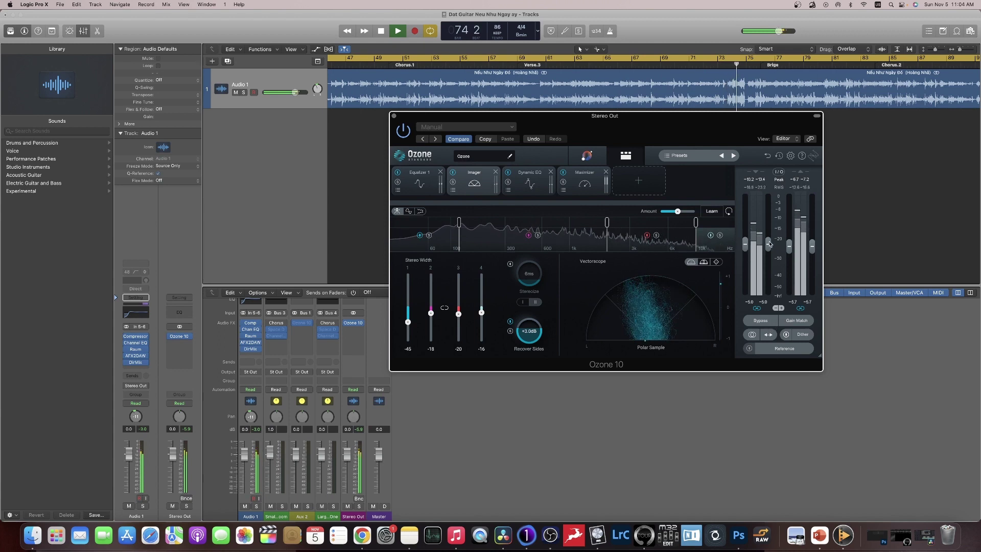
left_click(429, 180)
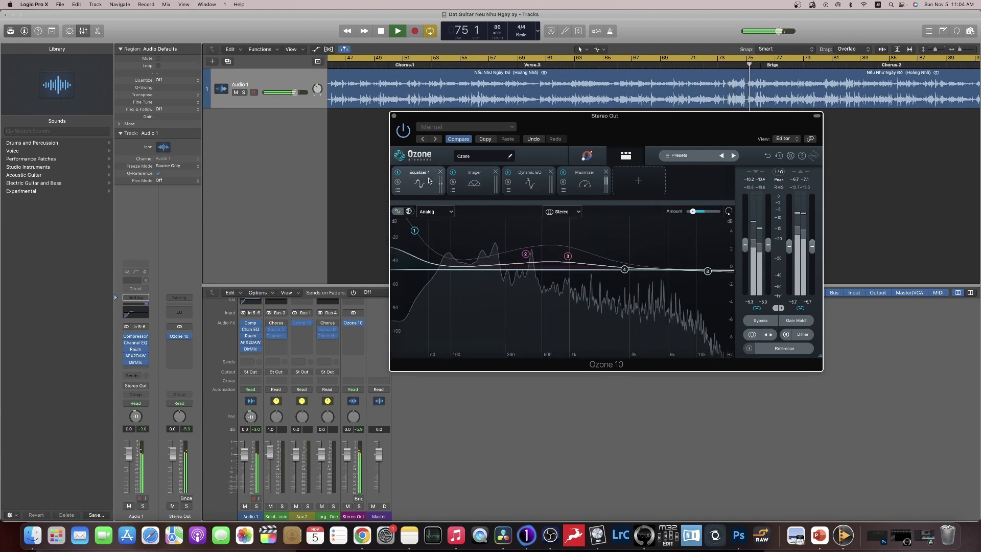
left_click(409, 212)
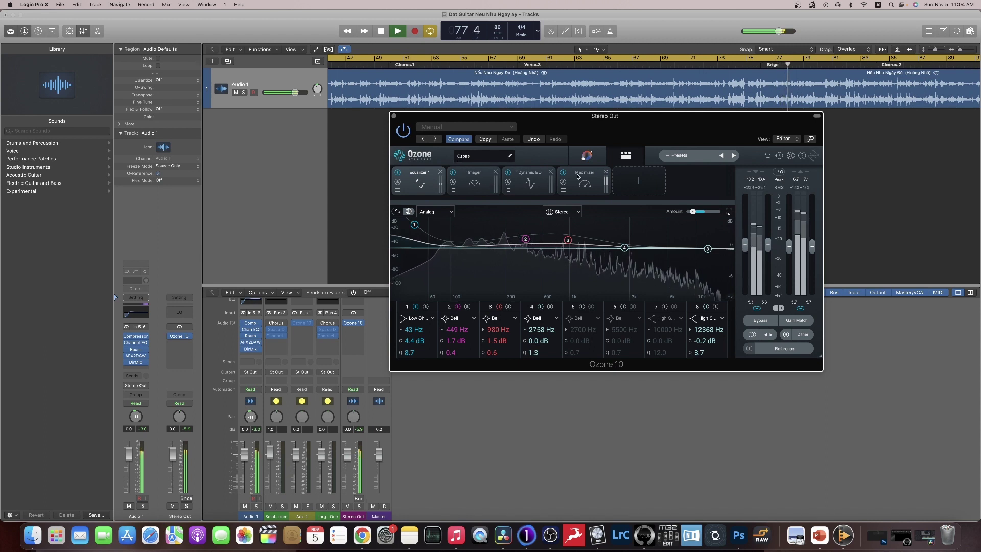
key("super+w")
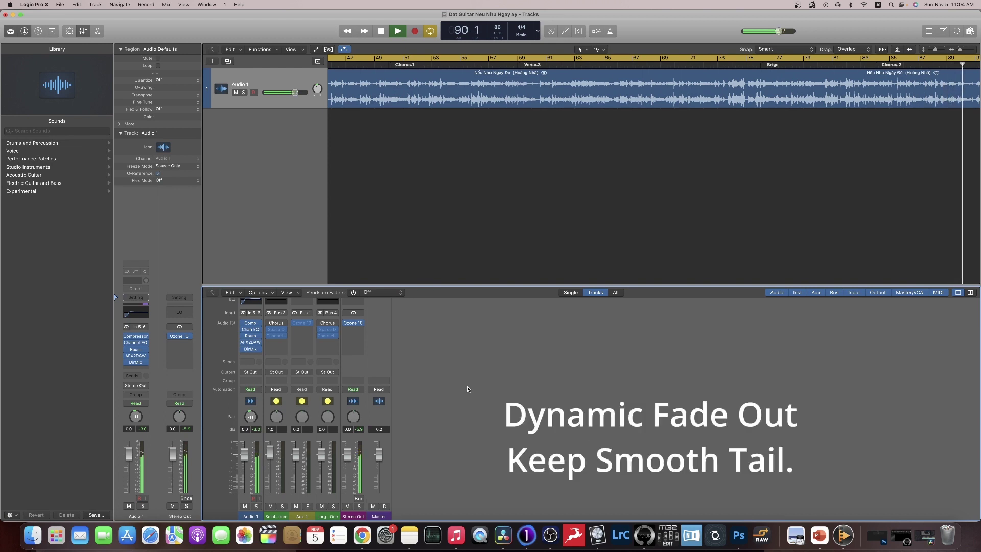
Assign the Fade Tool as the secondary editing tool for working on the tail of the Audio 1 region
scroll(756, 230, "right", 5)
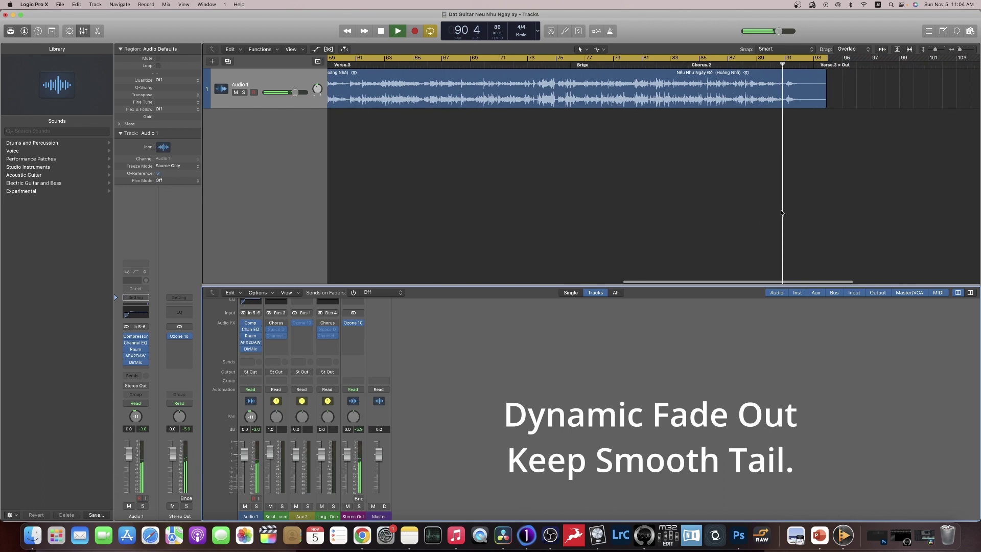
left_click(600, 49)
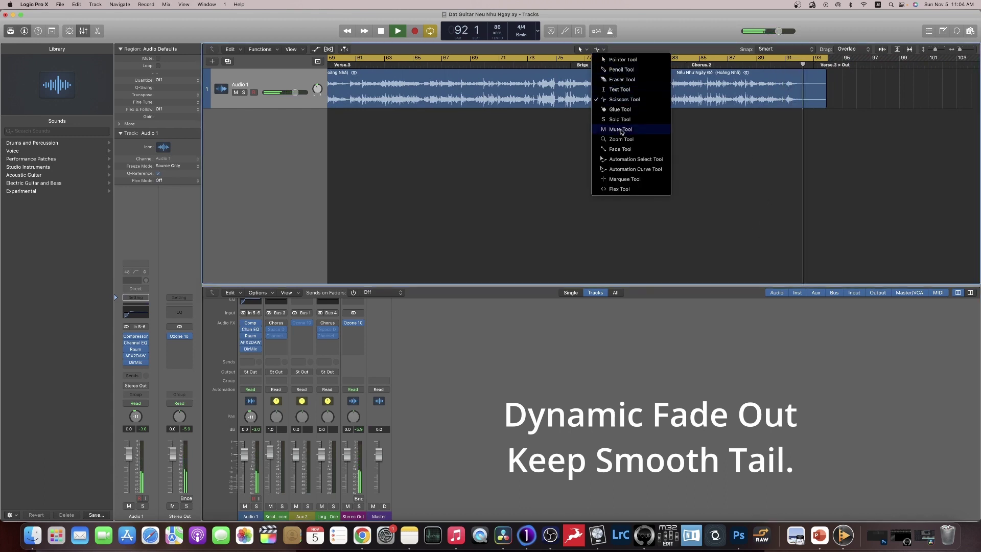
left_click(616, 150)
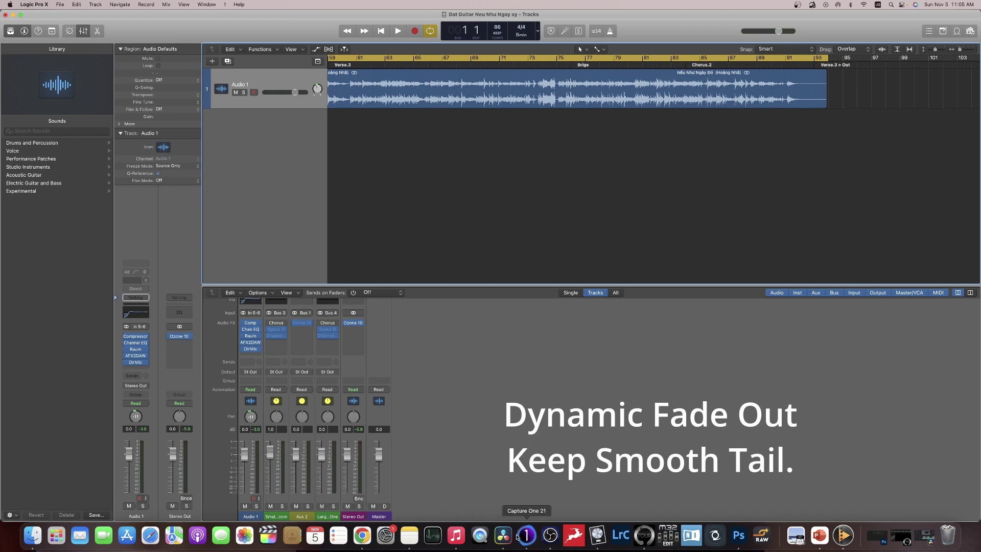
left_click(550, 534)
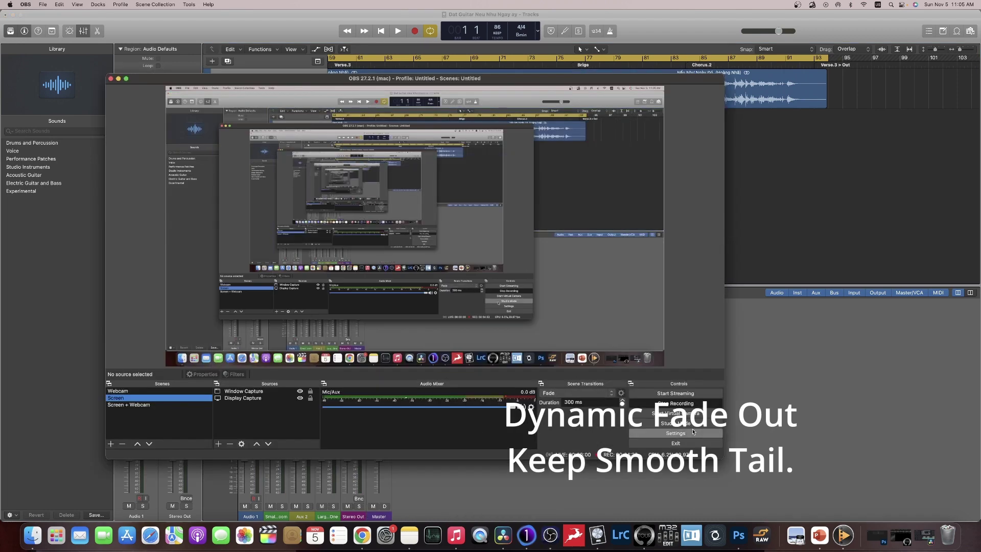